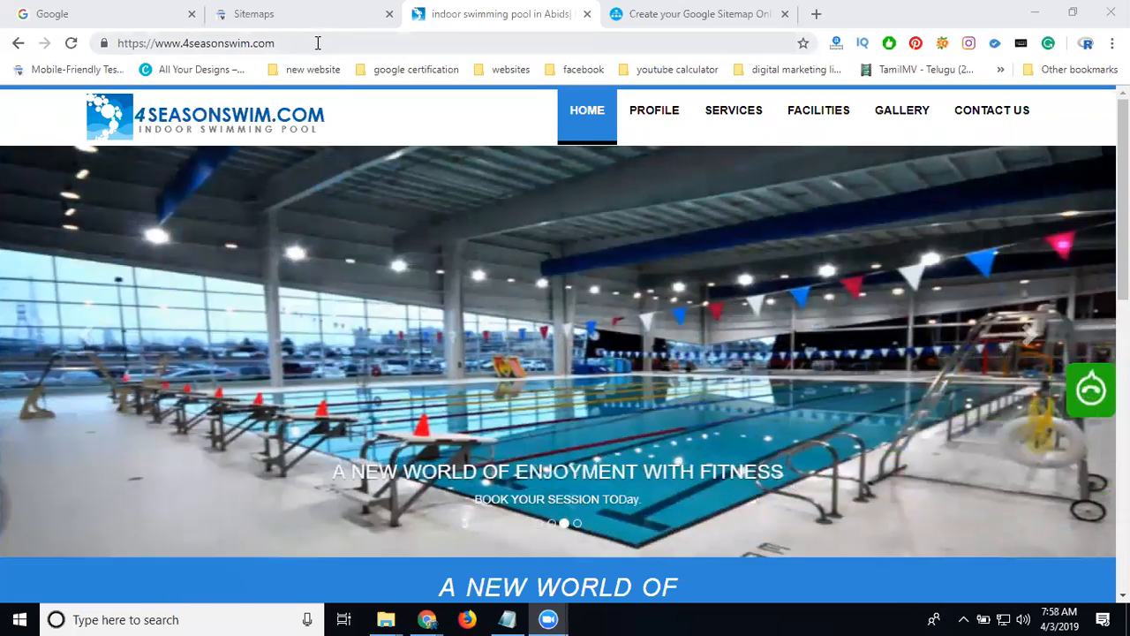
Step: Copy the 4seasonswim.com homepage URL and enter it as the website URL in the XML-Sitemaps generator
{"action": "left_click", "coordinate": [318, 43]}
{"action": "key", "text": "ctrl+c"}
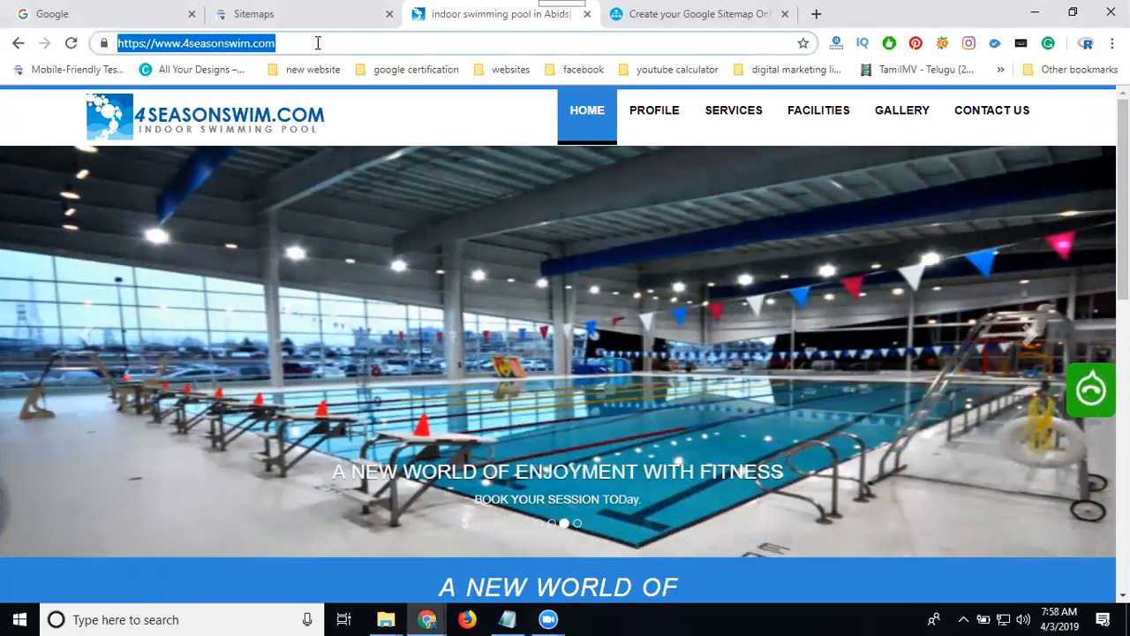
{"action": "left_click", "coordinate": [661, 18]}
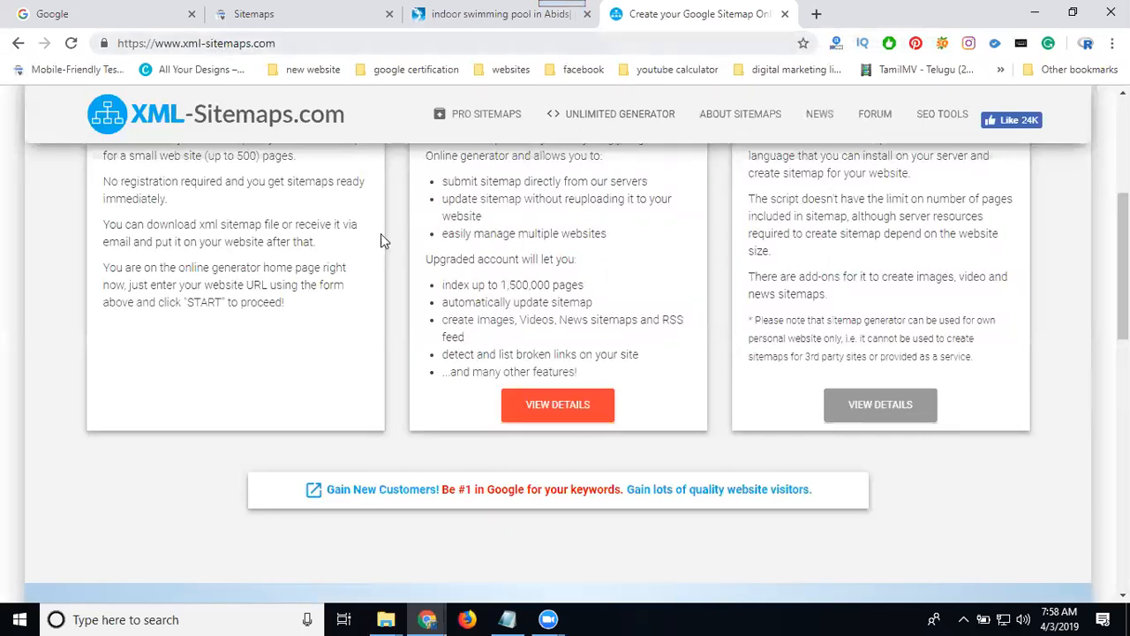
{"action": "scroll", "coordinate": [386, 252], "scroll_direction": "up", "scroll_amount": 4}
{"action": "left_click", "coordinate": [407, 210]}
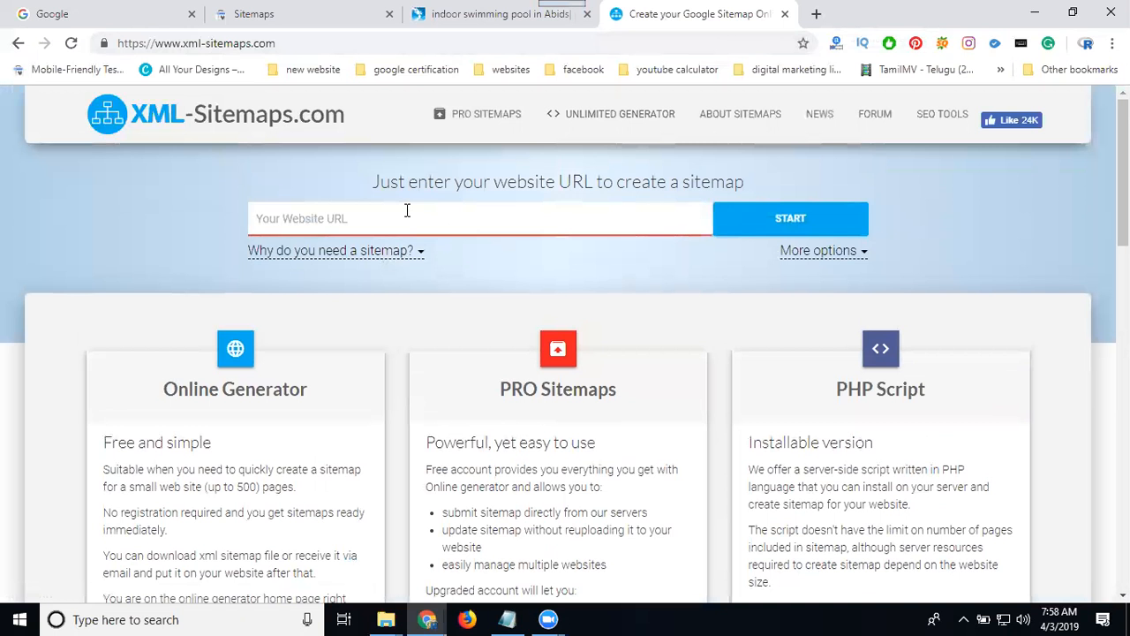
{"action": "key", "text": "ctrl+v"}
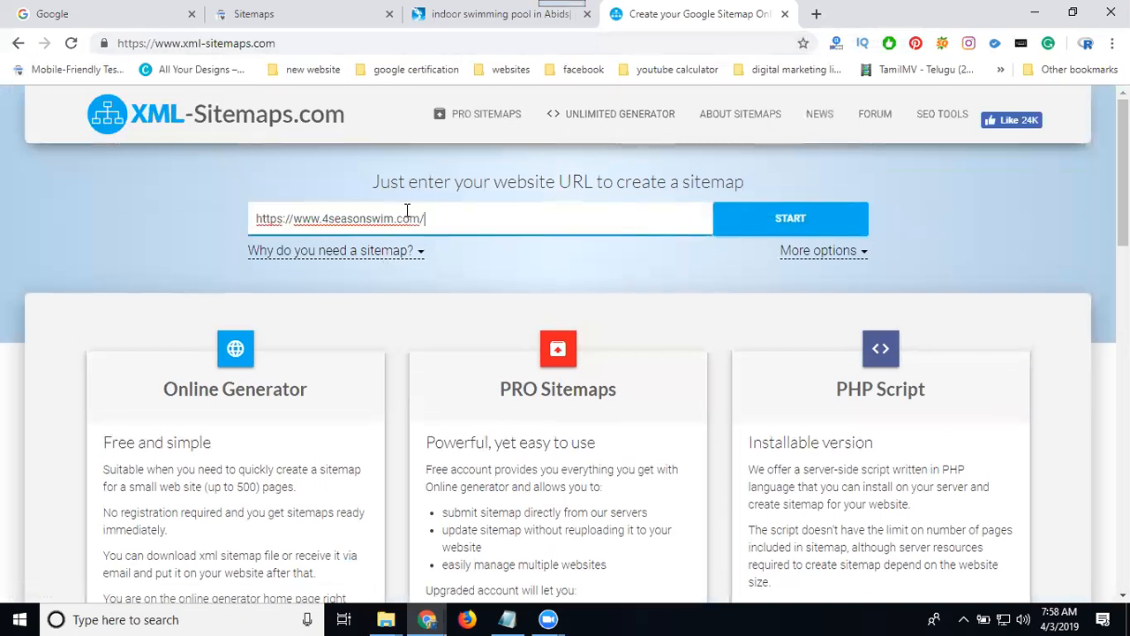
Step: Set the pages' "Change Frequency" attribute to Always in the sitemap generator's additional options
{"action": "left_click", "coordinate": [814, 254]}
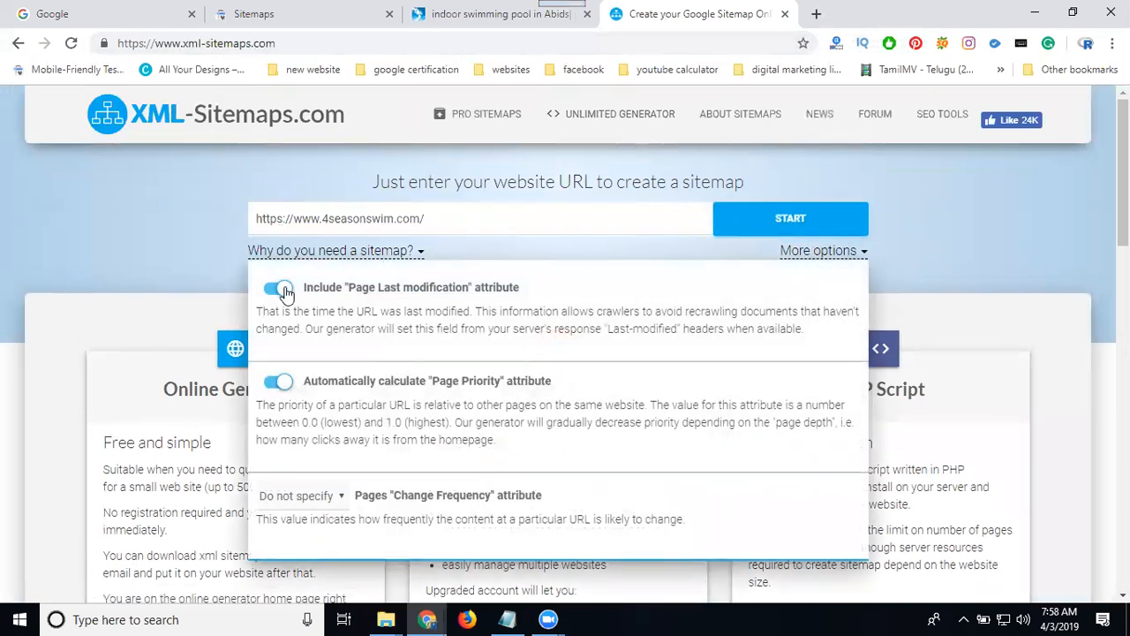
{"action": "left_click", "coordinate": [290, 498]}
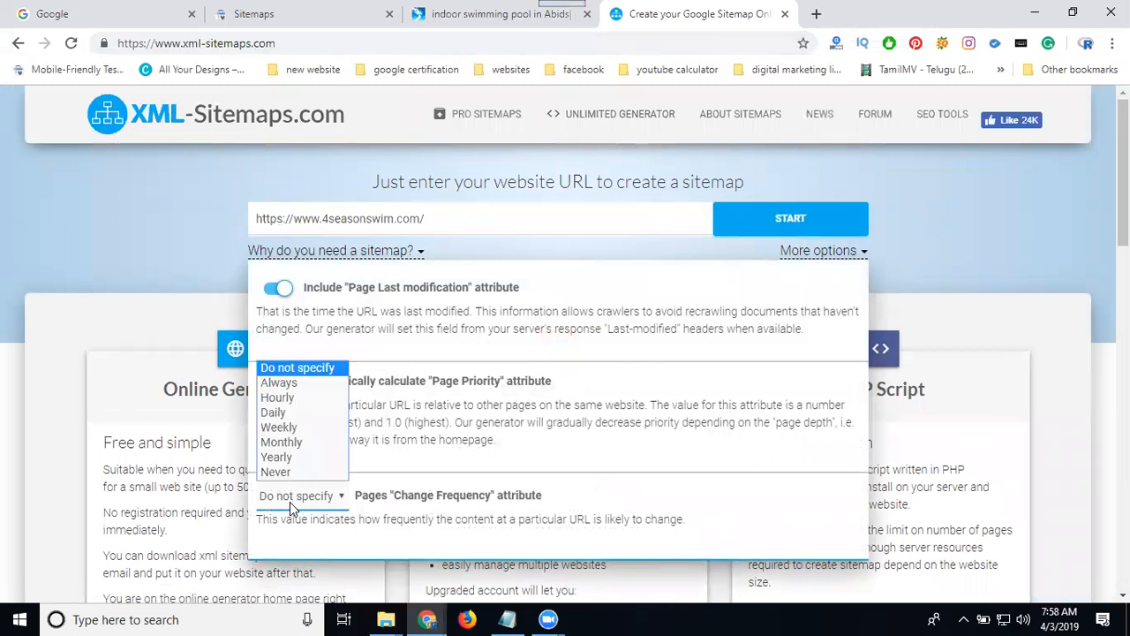
{"action": "left_click", "coordinate": [288, 383]}
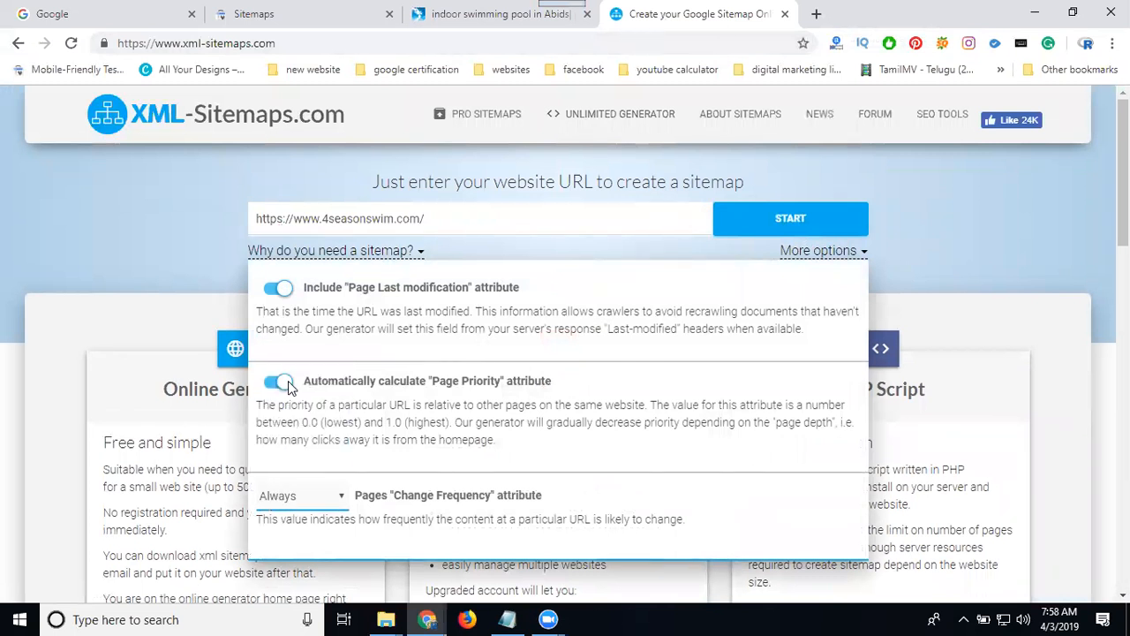
Step: Generate the sitemap for the website and download the XML sitemap file from its details page
{"action": "left_click", "coordinate": [795, 218]}
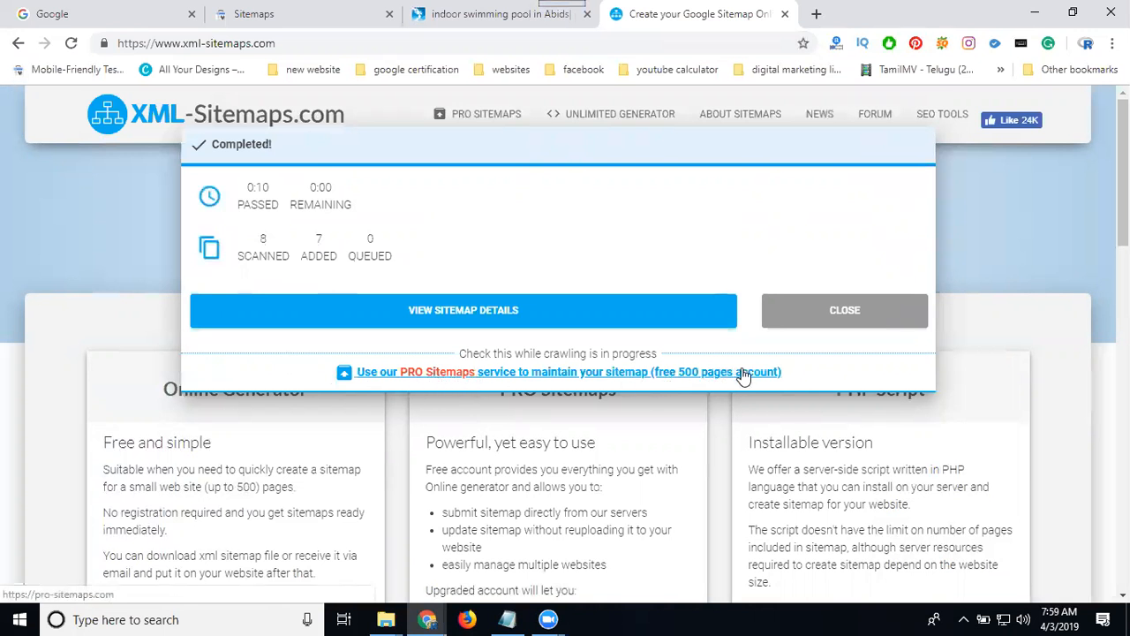
{"action": "left_click", "coordinate": [495, 316]}
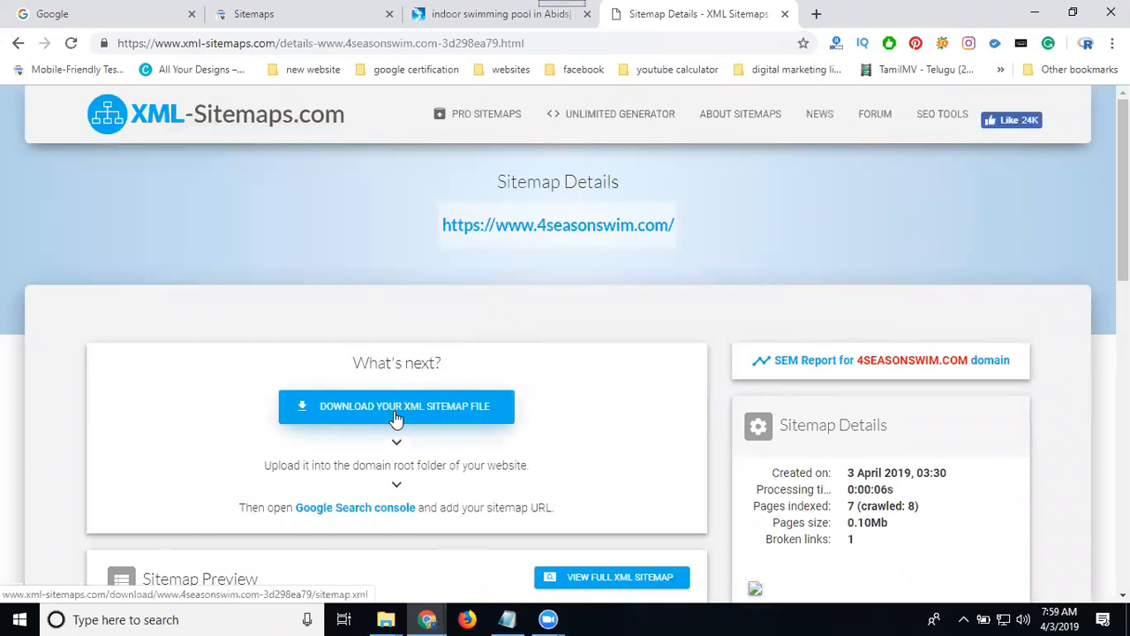
{"action": "left_click", "coordinate": [395, 408]}
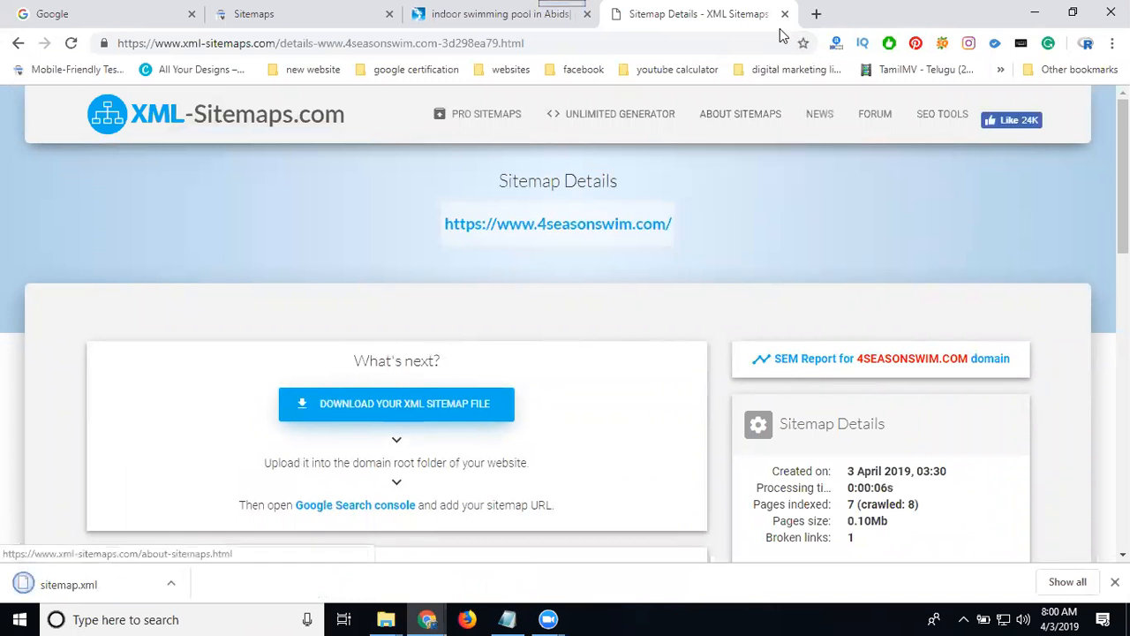
Step: Open the 4seasonswim.com website in a new browser tab
{"action": "left_click", "coordinate": [816, 13]}
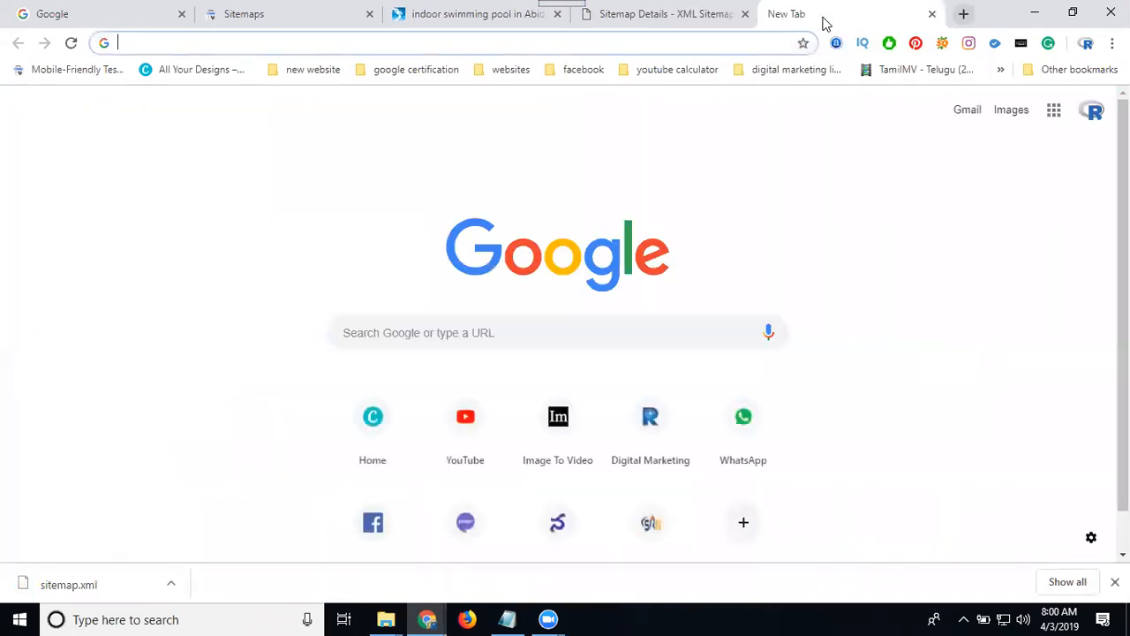
{"action": "type", "text": "4se"}
{"action": "key", "text": "Return"}
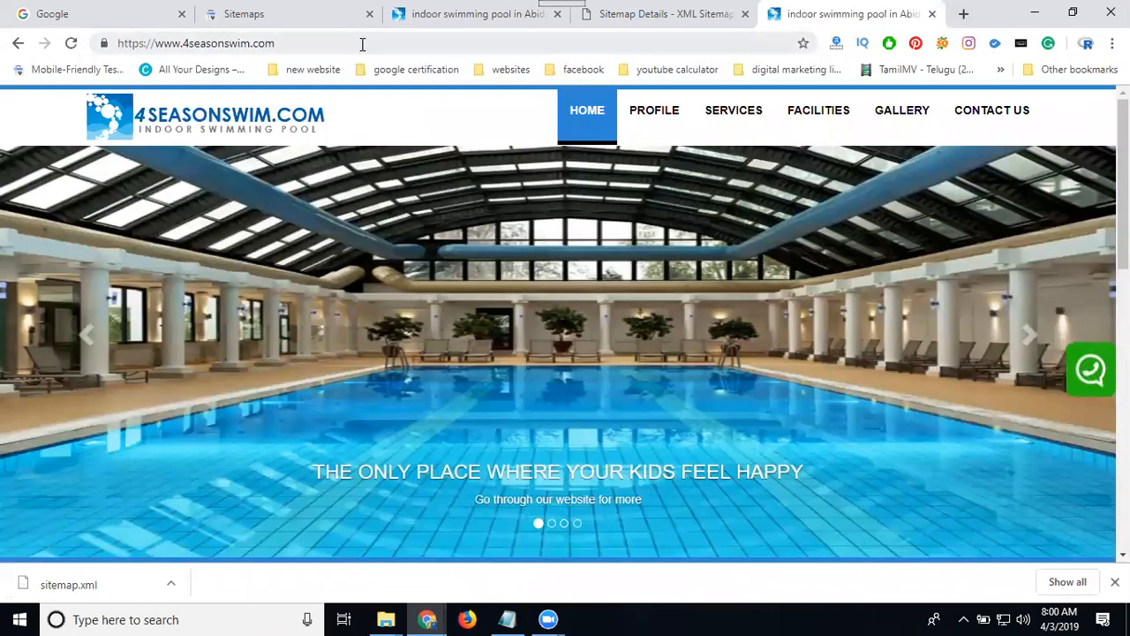
Step: Go to the website's /cpanel address and log in to cPanel with the prefilled credentials
{"action": "left_click", "coordinate": [398, 43]}
{"action": "left_click", "coordinate": [402, 44]}
{"action": "type", "text": "/cpael"}
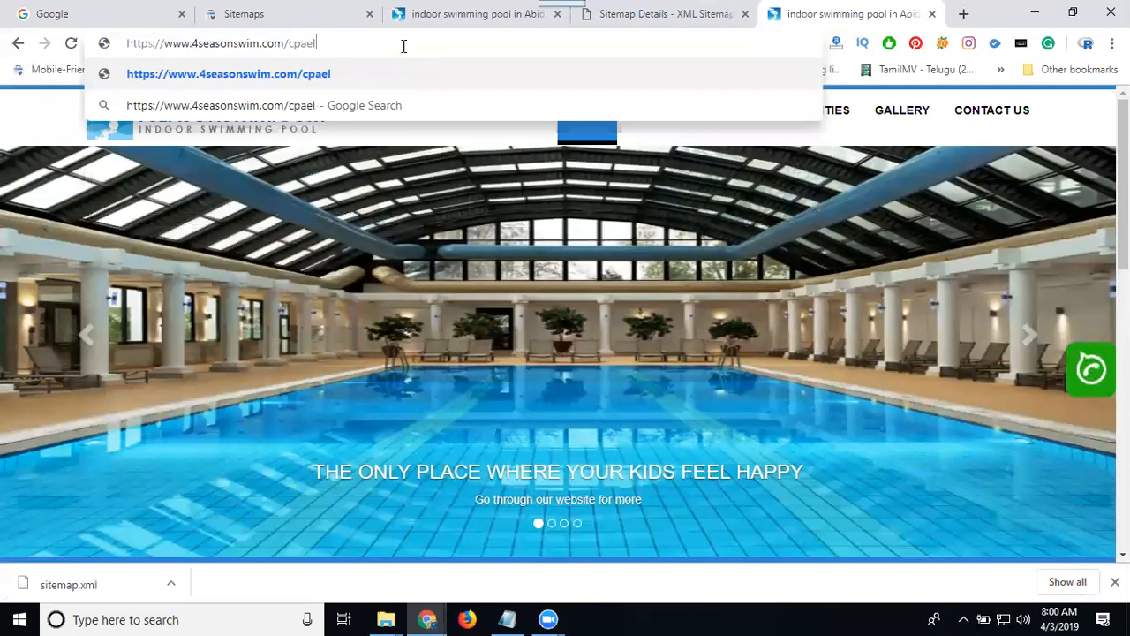
{"action": "key", "text": "Return"}
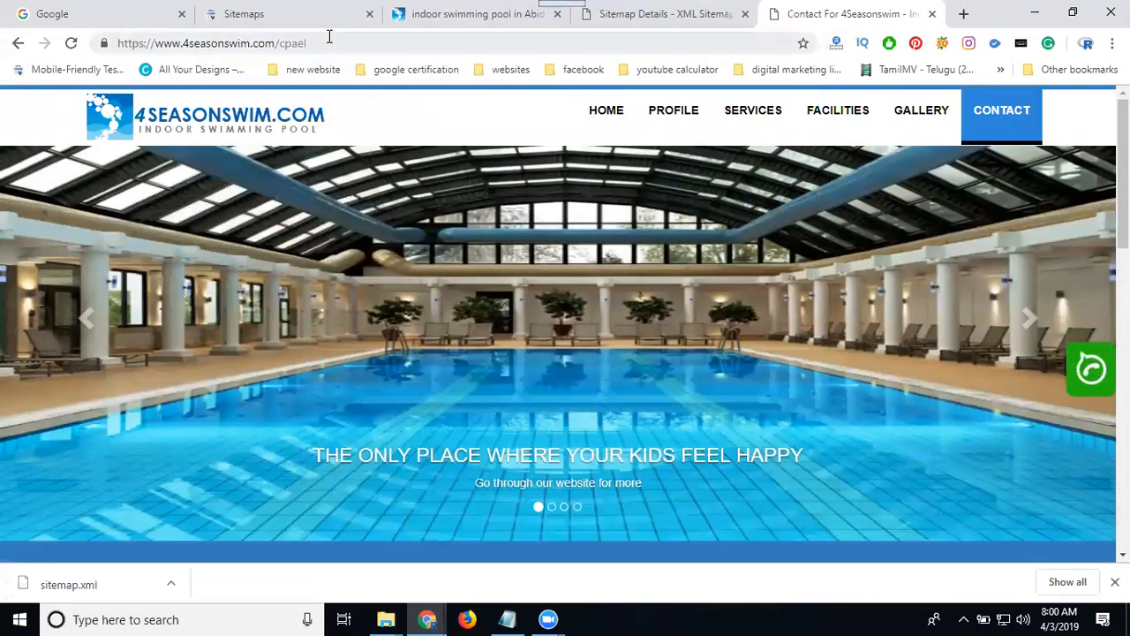
{"action": "left_click", "coordinate": [300, 46]}
{"action": "left_click", "coordinate": [301, 44]}
{"action": "type", "text": "n"}
{"action": "key", "text": "Return"}
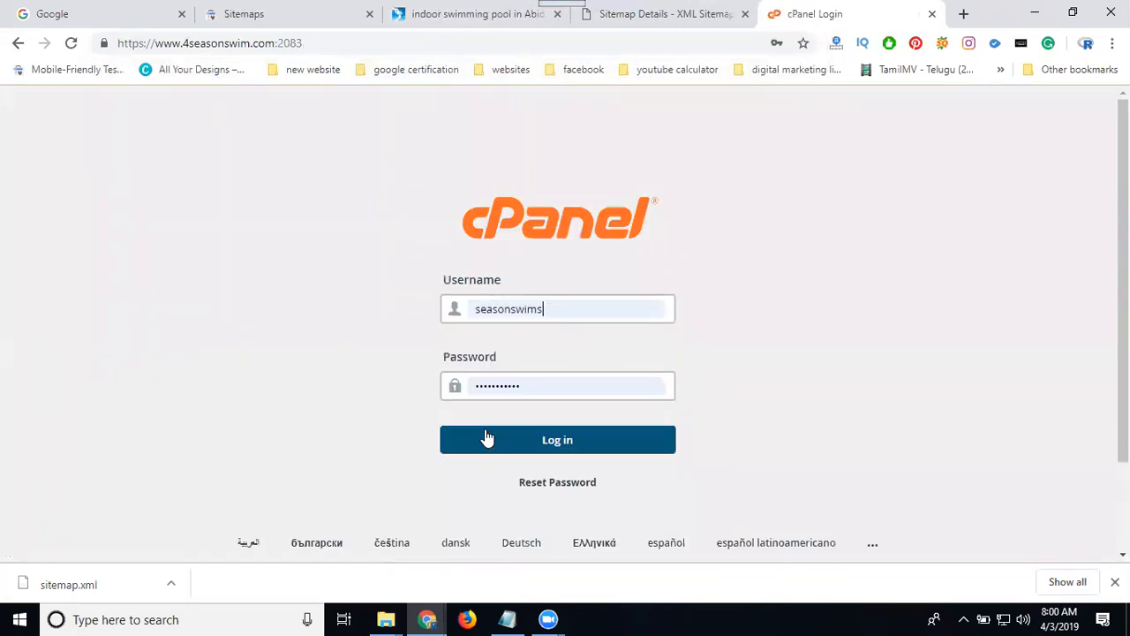
{"action": "left_click", "coordinate": [487, 435]}
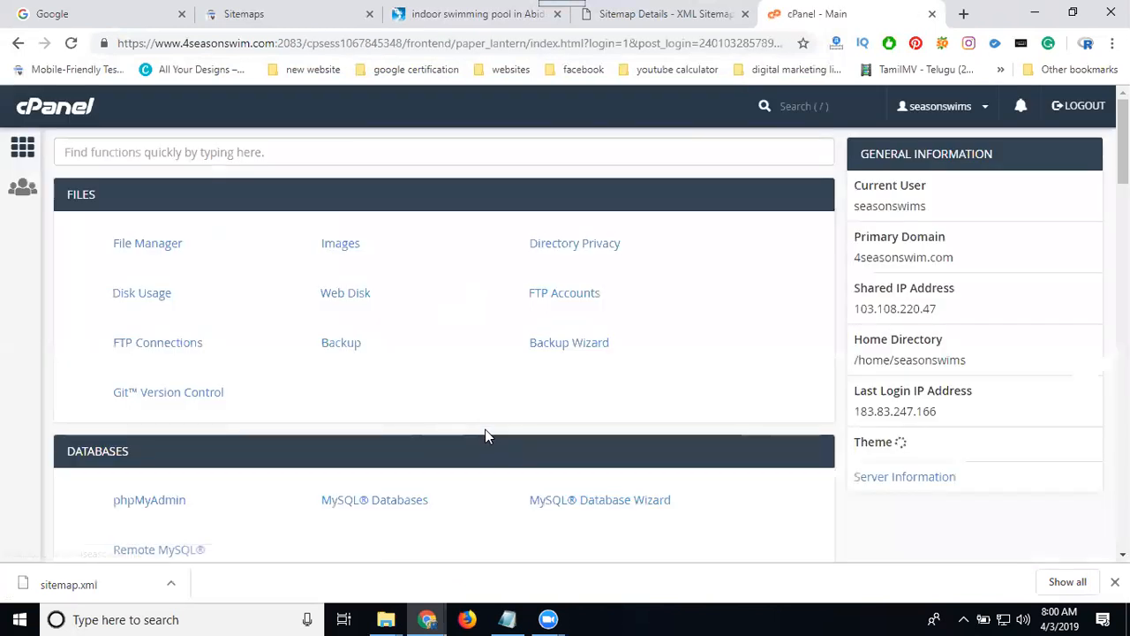
Step: Open the public_html folder in cPanel's File Manager and locate the existing sitemap.xml file
{"action": "left_click", "coordinate": [149, 244]}
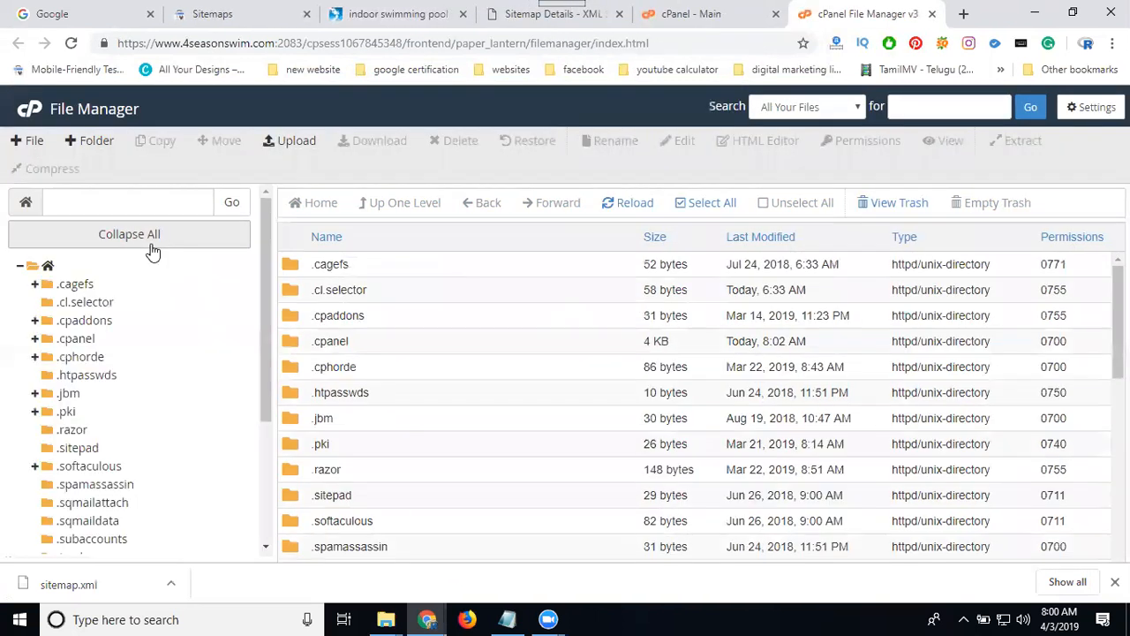
{"action": "scroll", "coordinate": [301, 339], "scroll_direction": "down", "scroll_amount": 5}
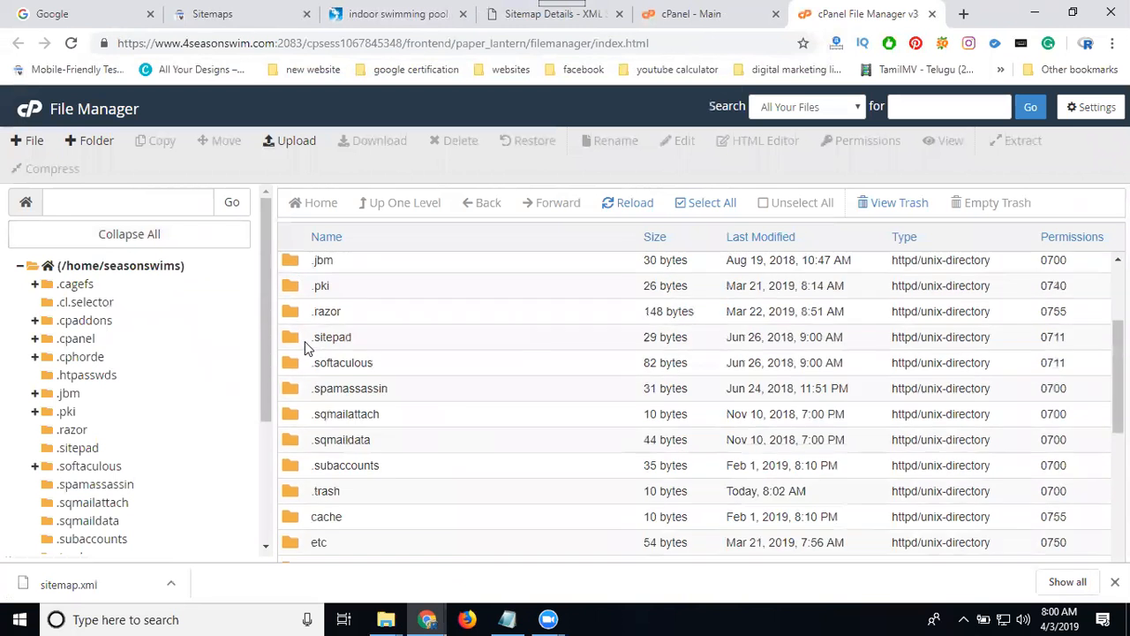
{"action": "double_click", "coordinate": [404, 397]}
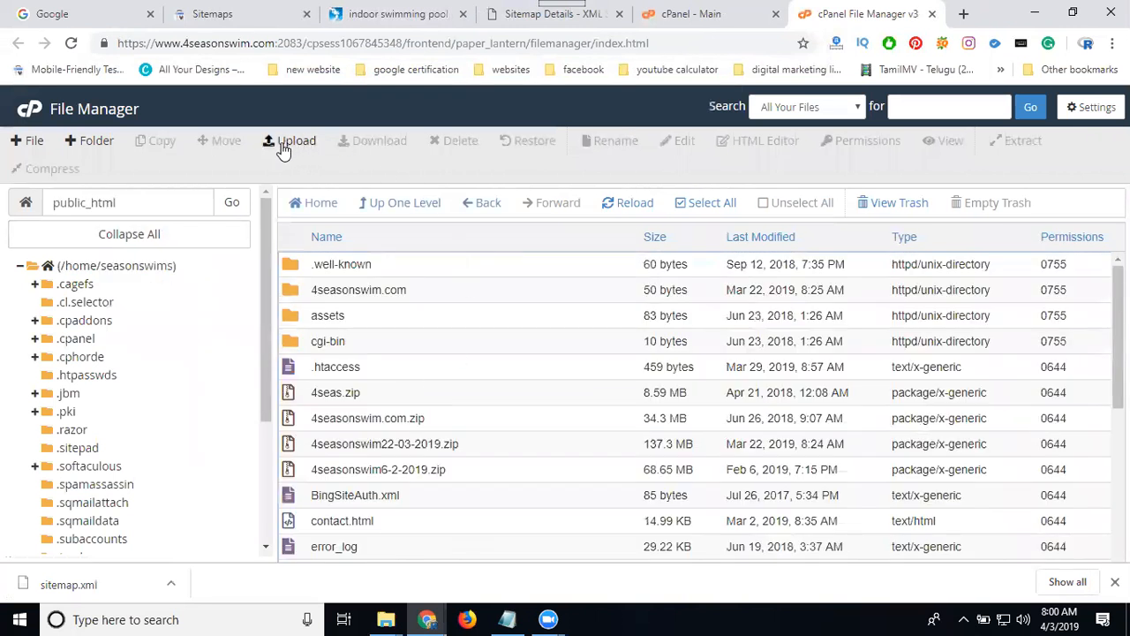
{"action": "scroll", "coordinate": [406, 332], "scroll_direction": "down", "scroll_amount": 2}
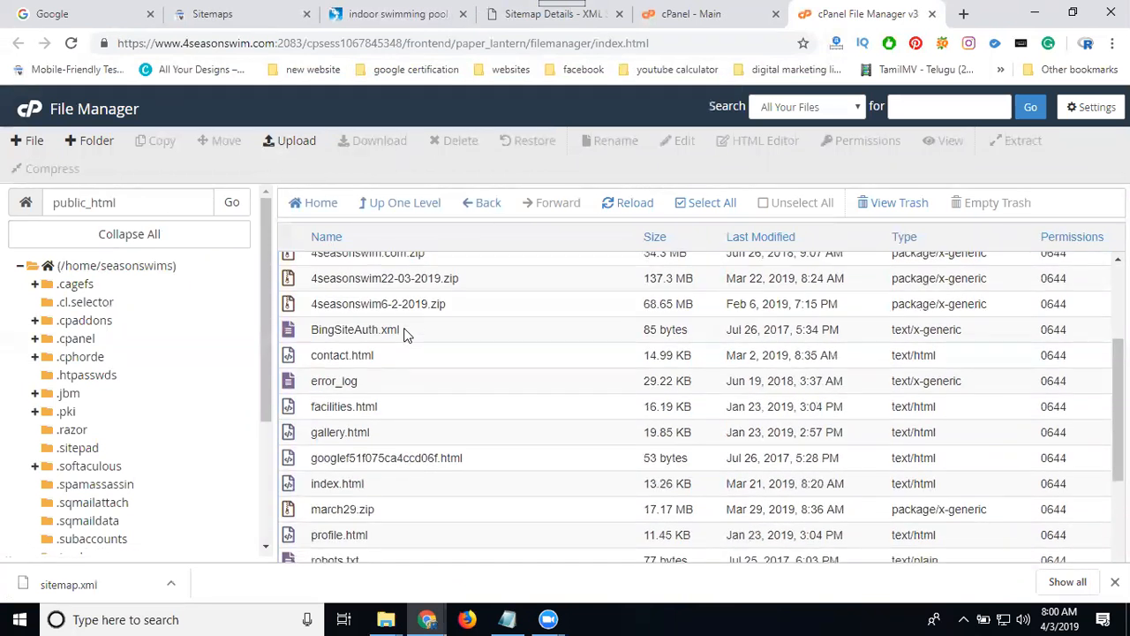
{"action": "scroll", "coordinate": [406, 334], "scroll_direction": "down", "scroll_amount": 2}
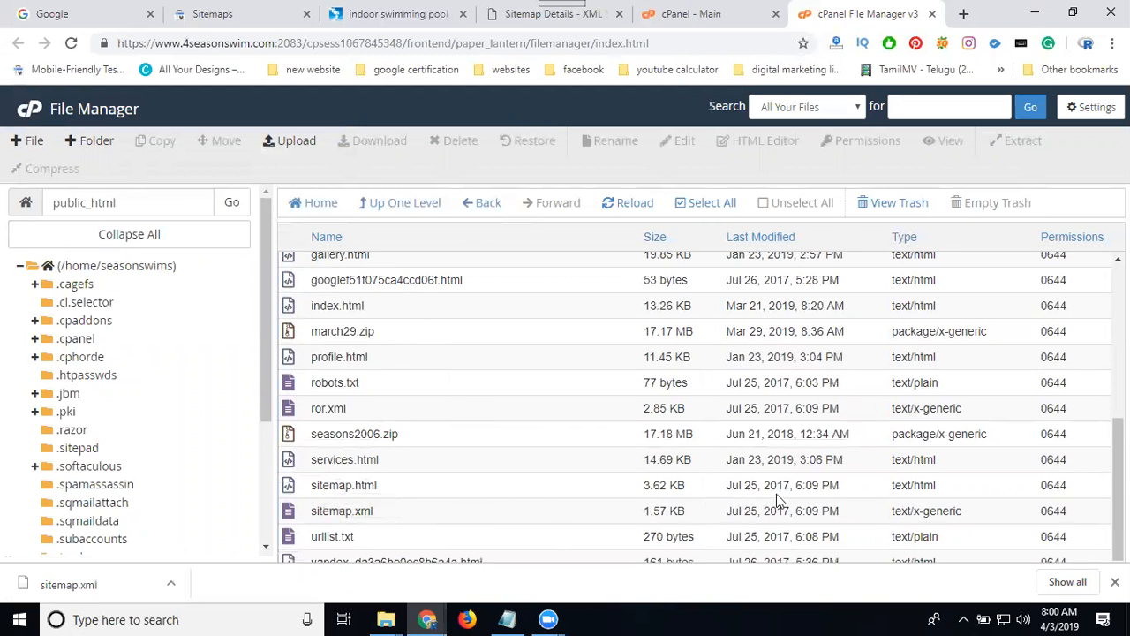
Step: Upload sitemap.xml from the Downloads folder to public_html, overwriting the existing file
{"action": "left_click", "coordinate": [292, 144]}
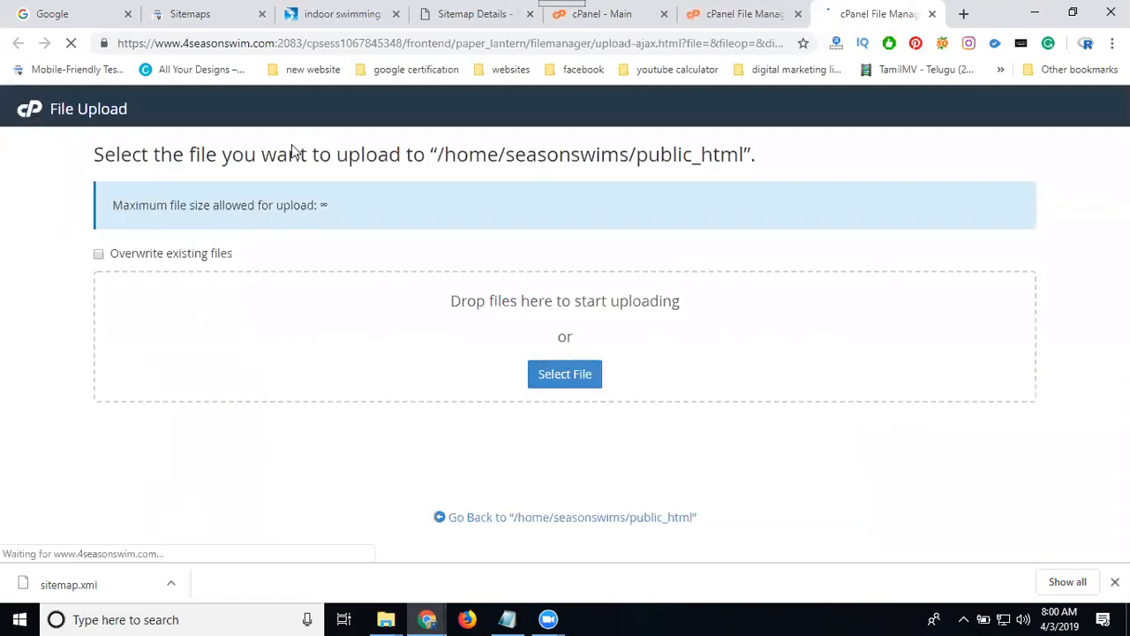
{"action": "left_click", "coordinate": [555, 376]}
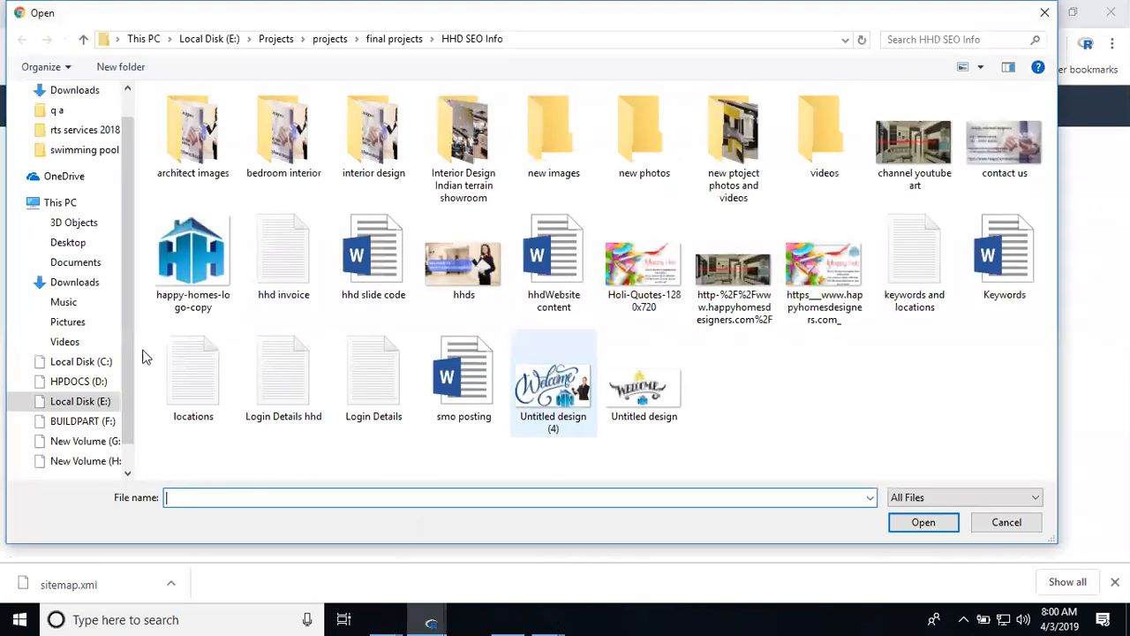
{"action": "left_click", "coordinate": [69, 284]}
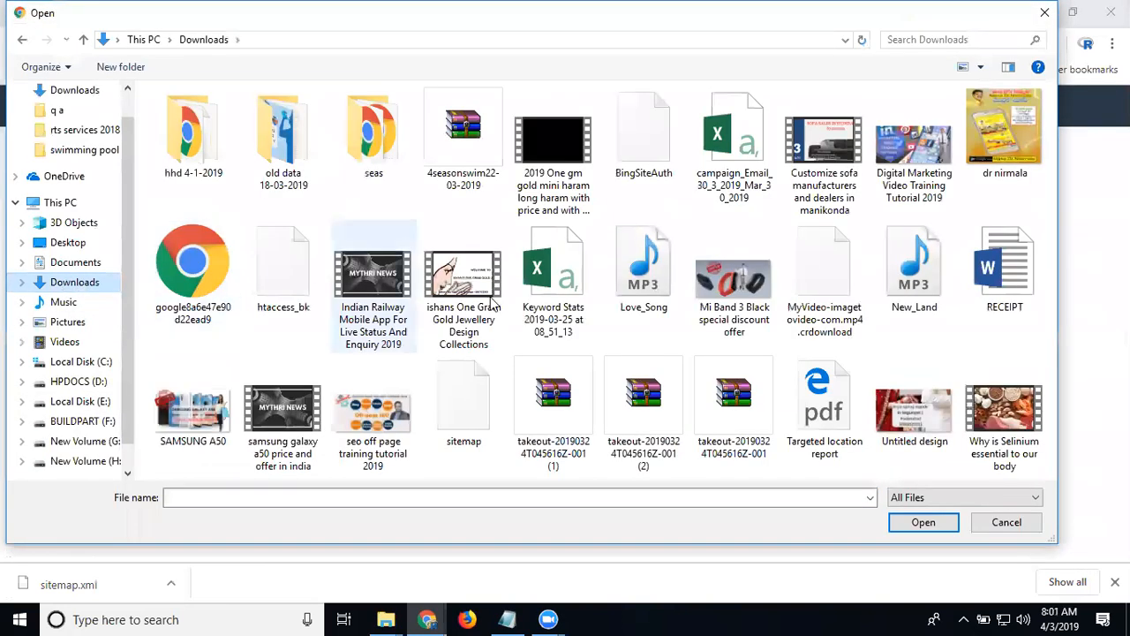
{"action": "double_click", "coordinate": [482, 400]}
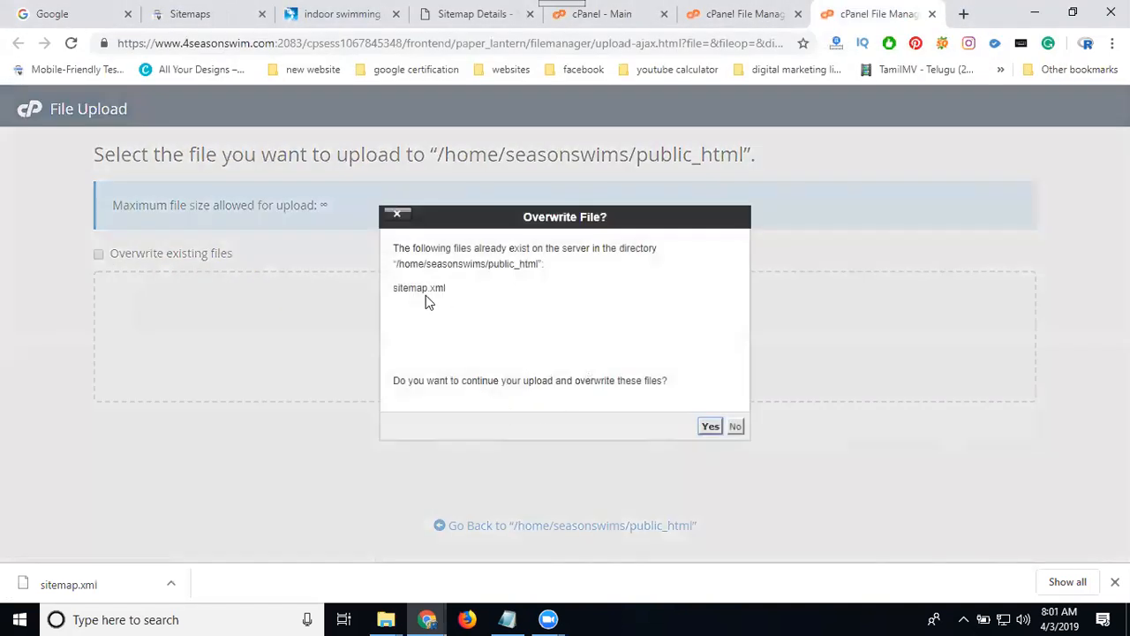
{"action": "left_click", "coordinate": [710, 427]}
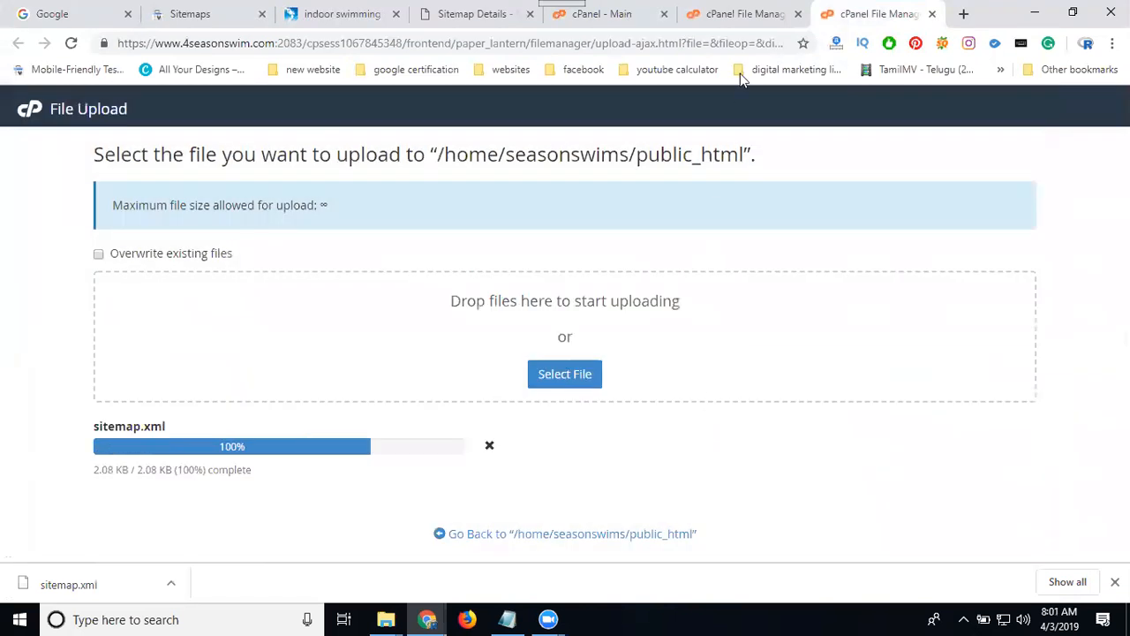
Step: Reload the public_html file list in File Manager and check the modification date of sitemap.xml
{"action": "left_click", "coordinate": [744, 13]}
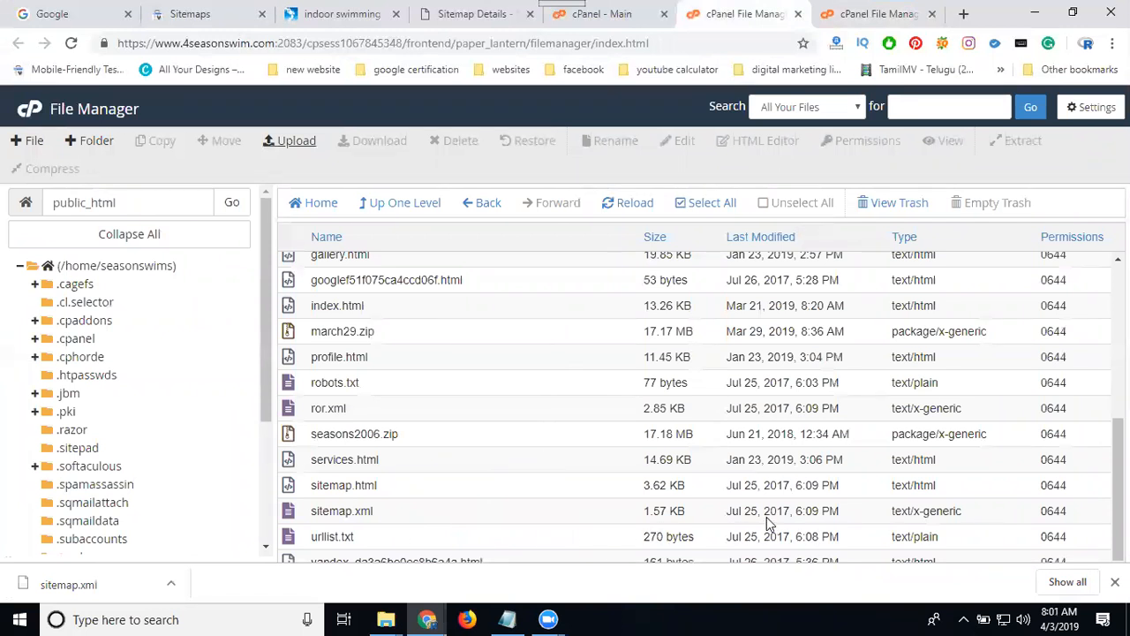
{"action": "left_click", "coordinate": [611, 212]}
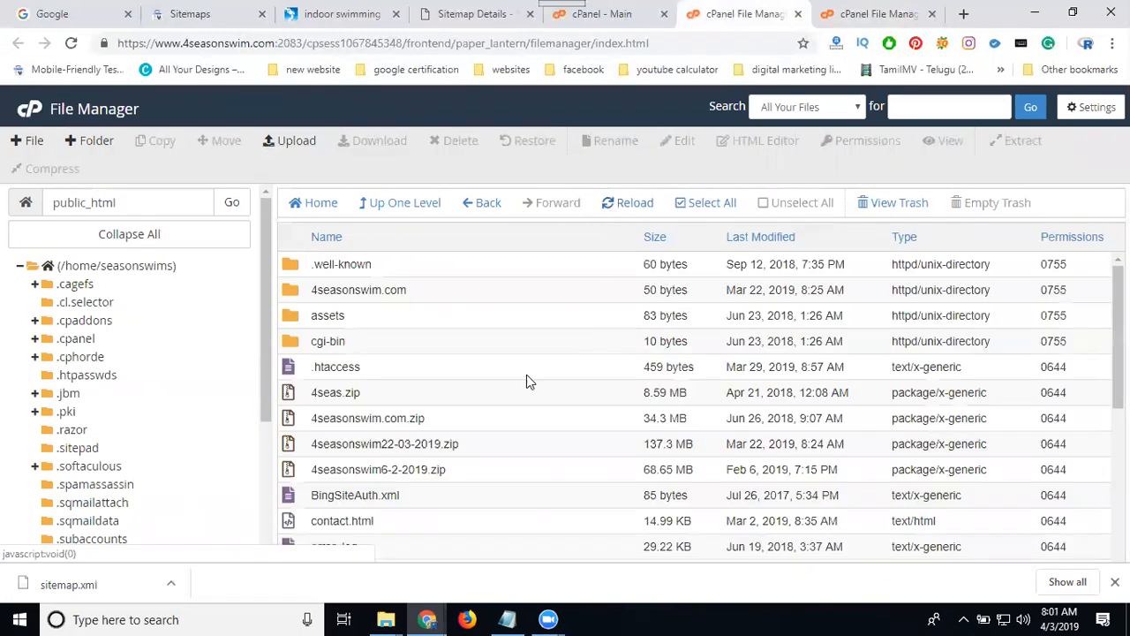
{"action": "scroll", "coordinate": [521, 380], "scroll_direction": "down", "scroll_amount": 3}
{"action": "scroll", "coordinate": [517, 378], "scroll_direction": "down", "scroll_amount": 1}
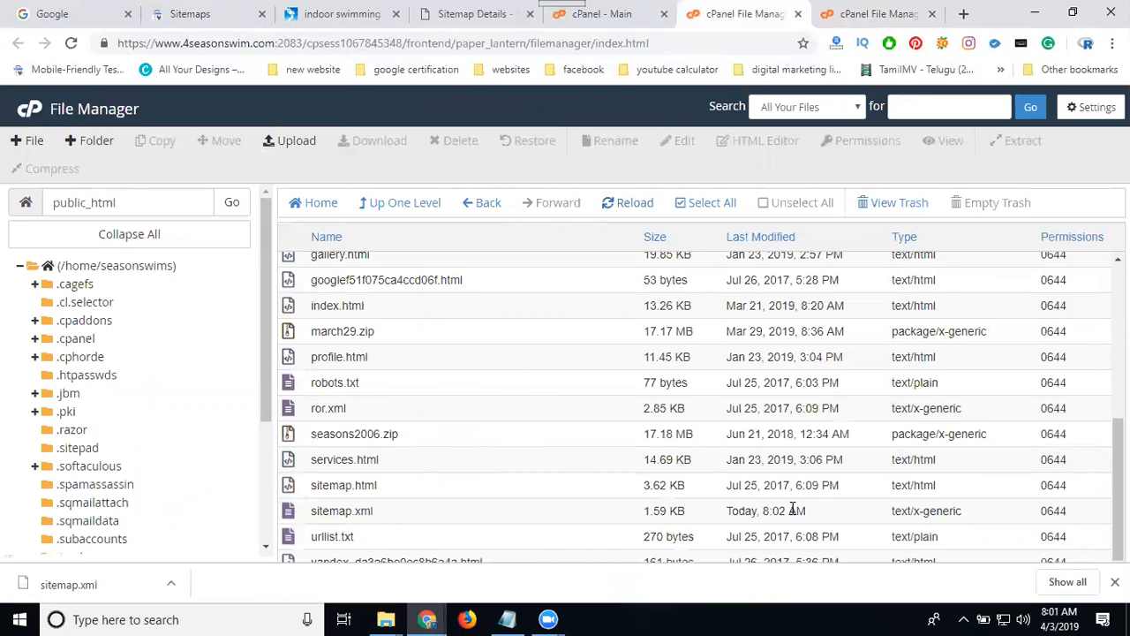
Step: Open 4seasonswim.com/sitemap.xml in the website's existing tab and review its URL entries and the homepage's lastmod value
{"action": "left_click", "coordinate": [331, 13]}
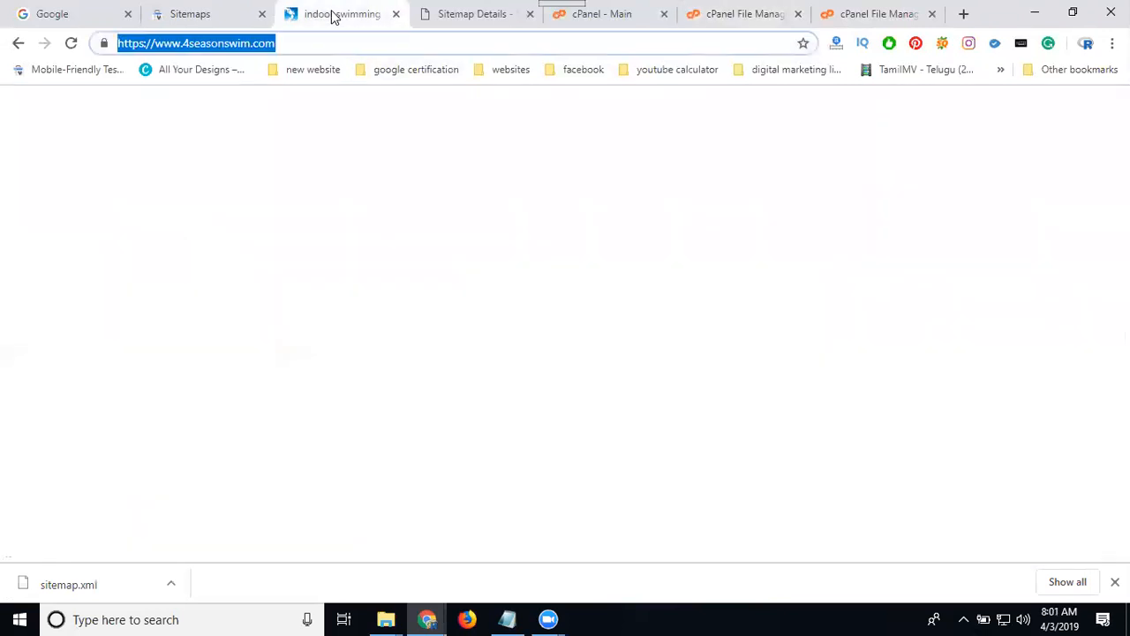
{"action": "left_click", "coordinate": [299, 48]}
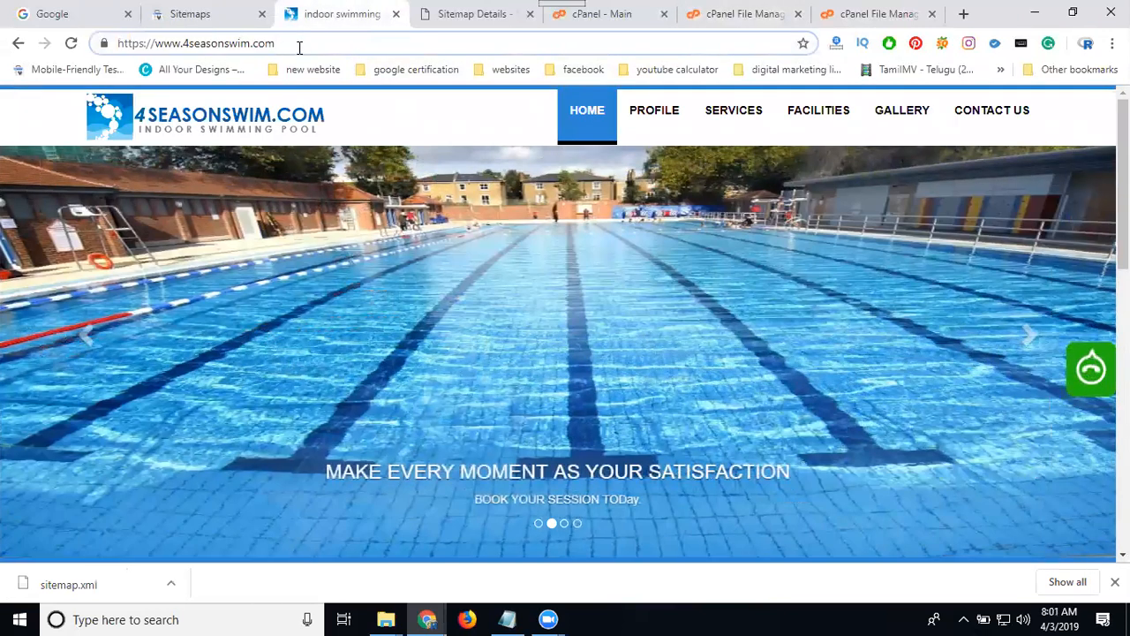
{"action": "type", "text": "/sitemap"}
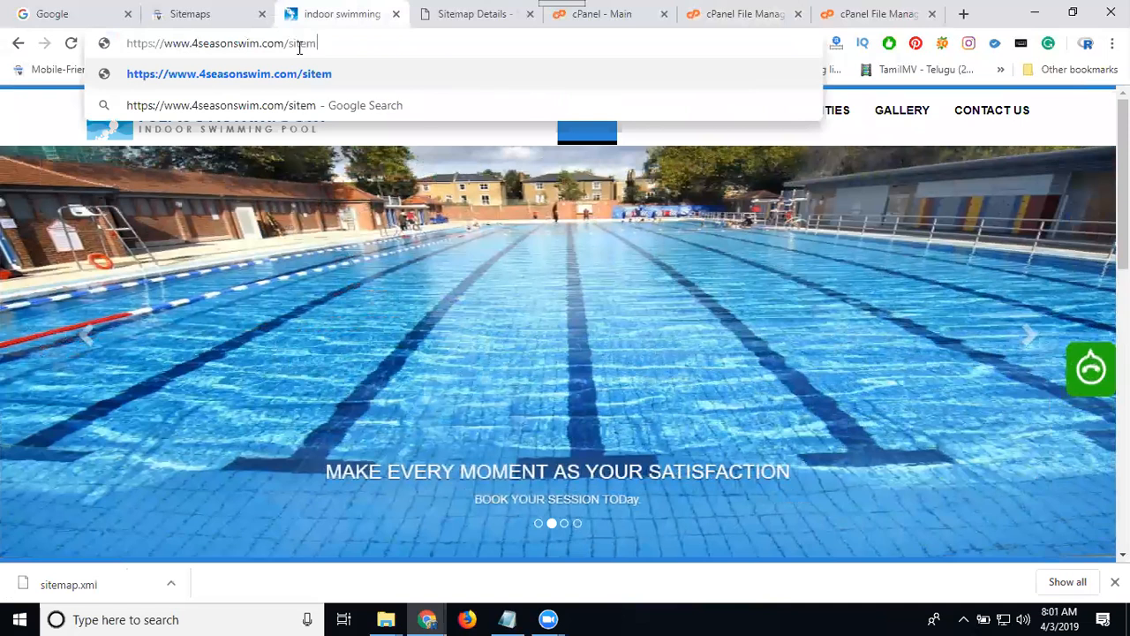
{"action": "type", "text": ".xml"}
{"action": "key", "text": "Return"}
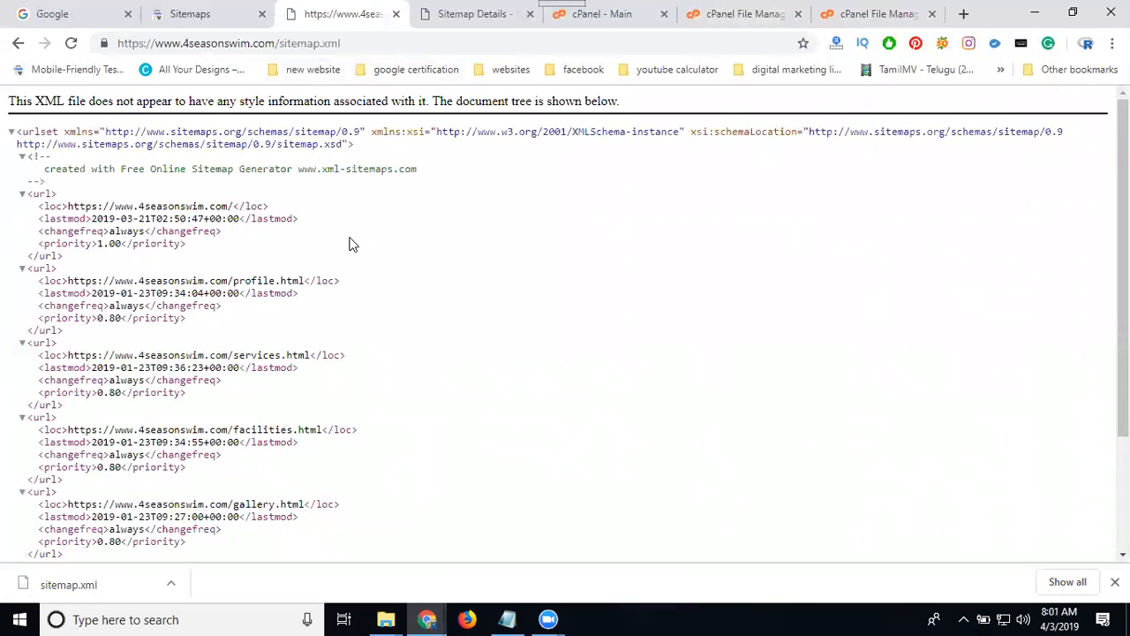
{"action": "scroll", "coordinate": [349, 244], "scroll_direction": "down", "scroll_amount": 3}
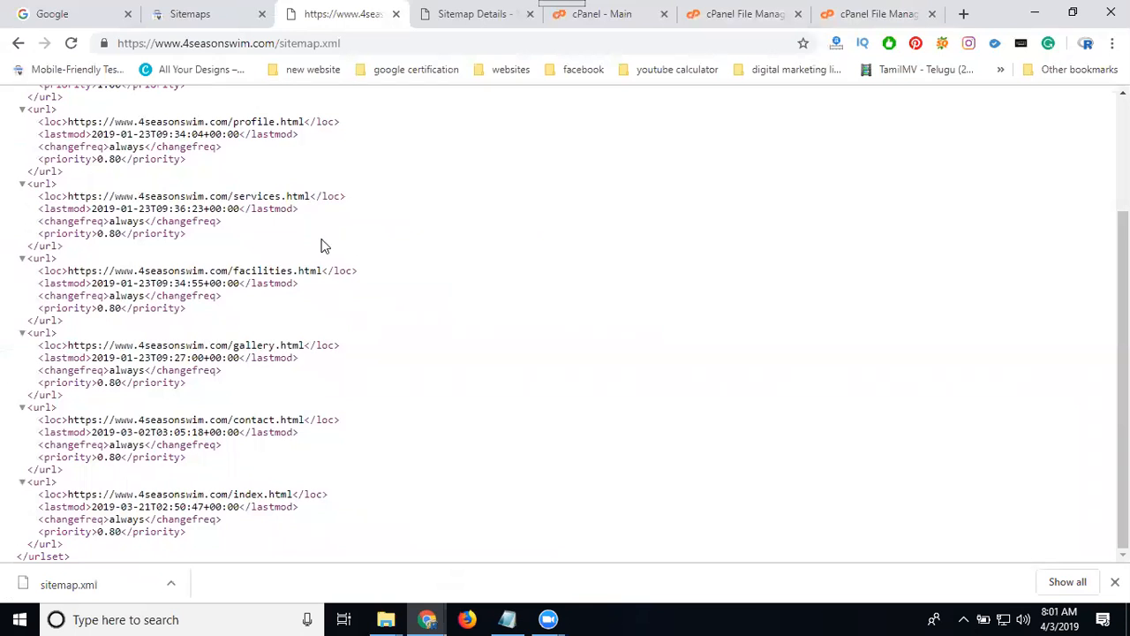
{"action": "scroll", "coordinate": [328, 347], "scroll_direction": "up", "scroll_amount": 3}
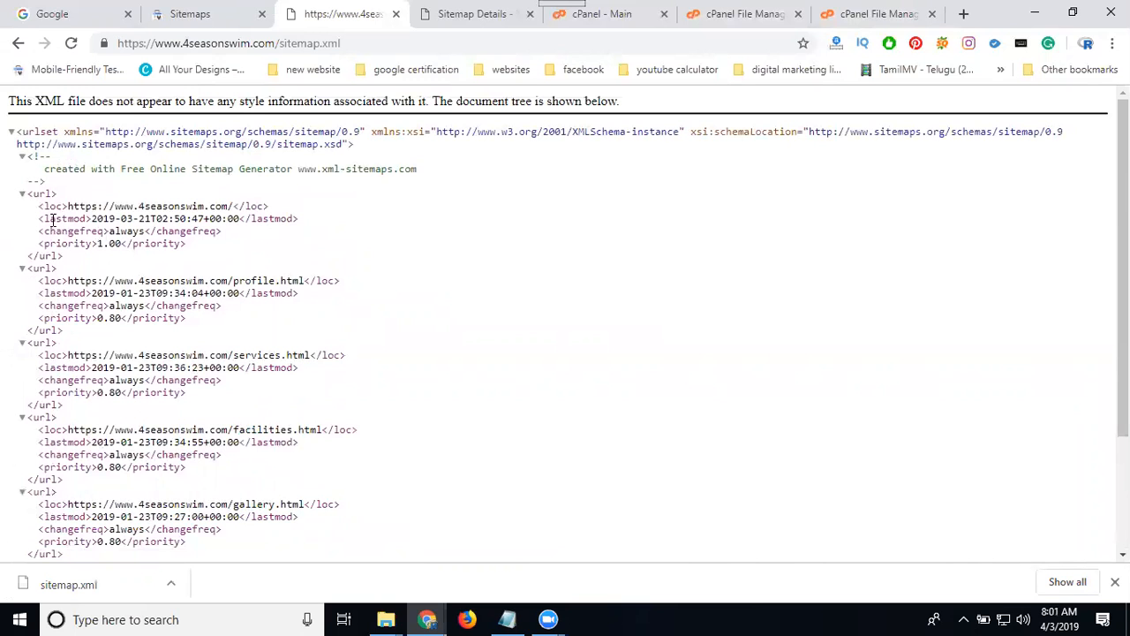
{"action": "left_click_drag", "start_coordinate": [51, 218], "coordinate": [159, 218]}
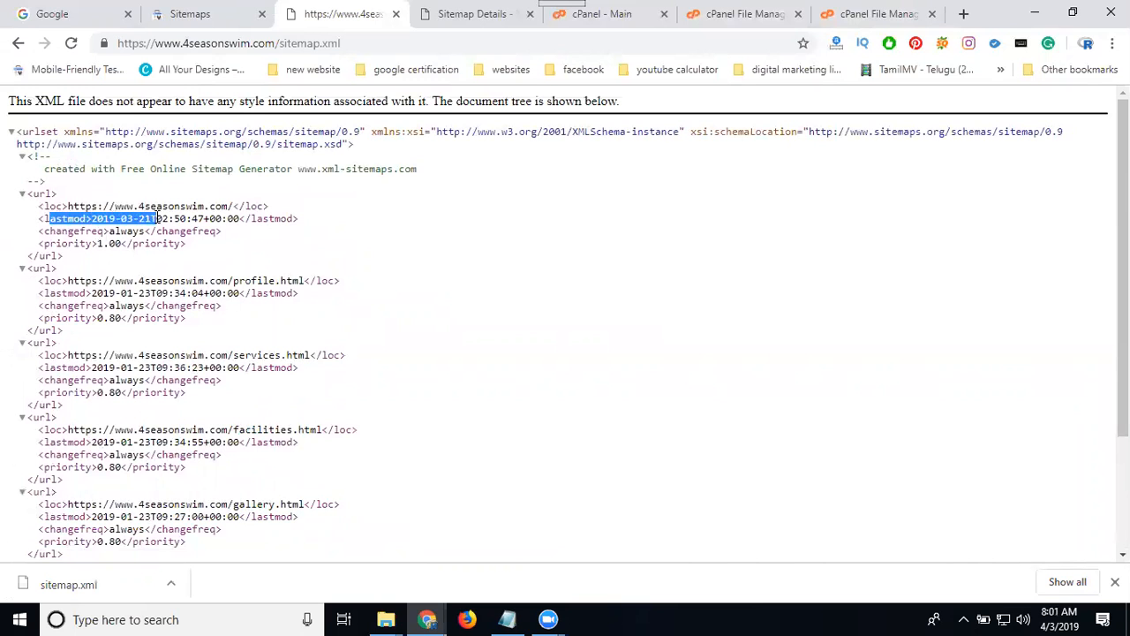